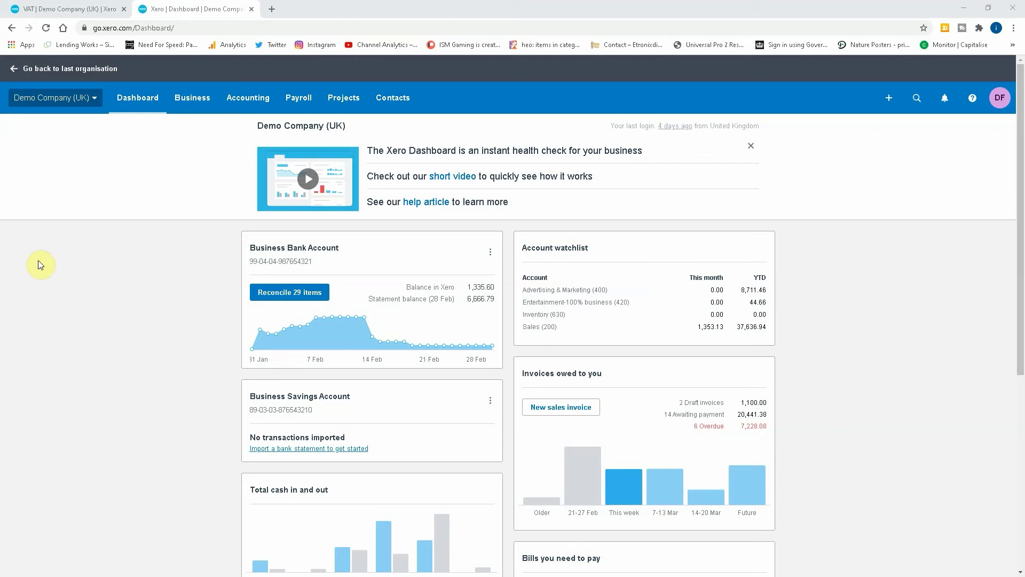
# Step: Add the four Domestic Reverse Charge tax rates (20% and 5%) from Advanced > Tax rates
pyautogui.click(238, 100)
pyautogui.click(239, 179)
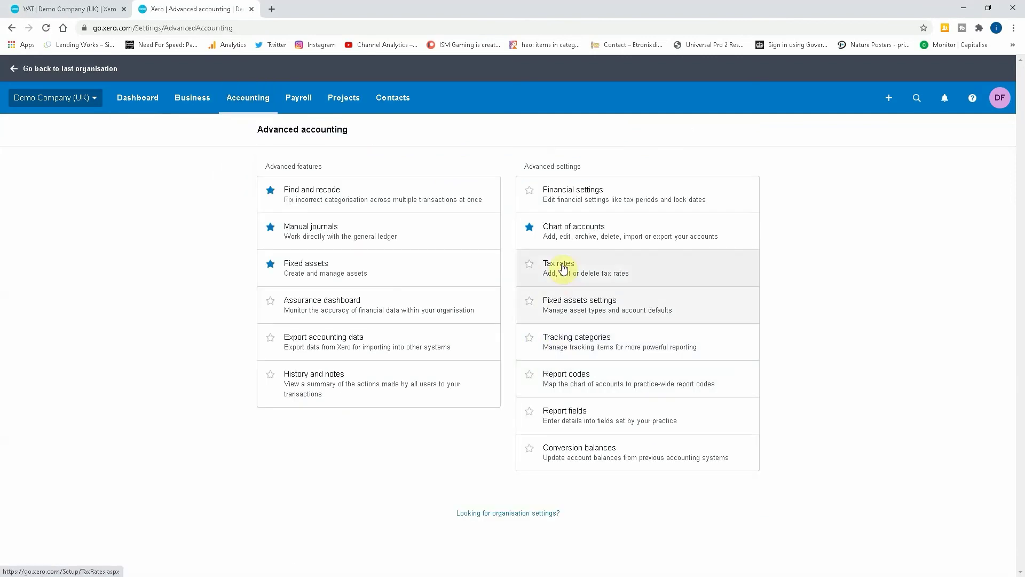
pyautogui.click(560, 264)
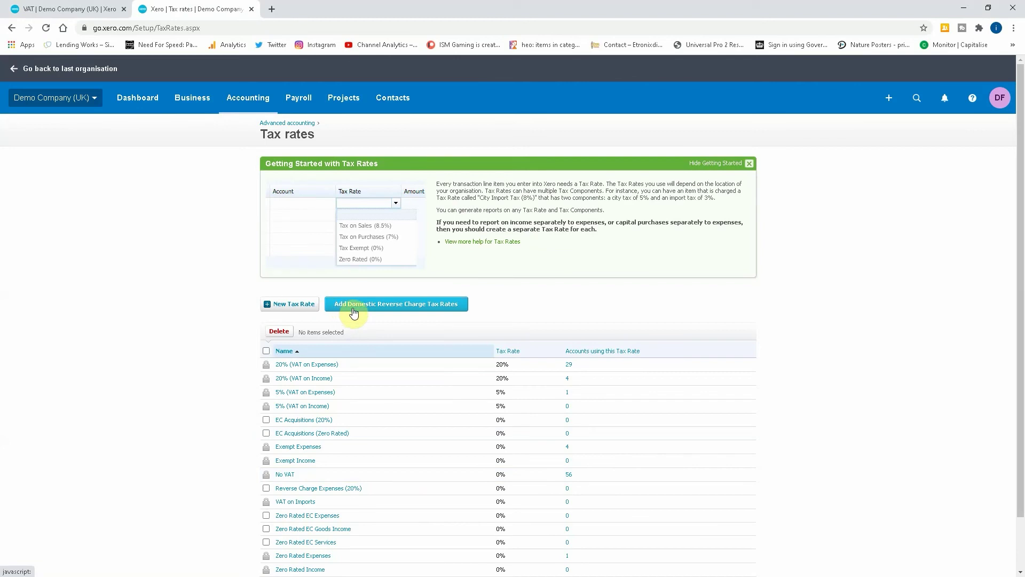
pyautogui.click(412, 309)
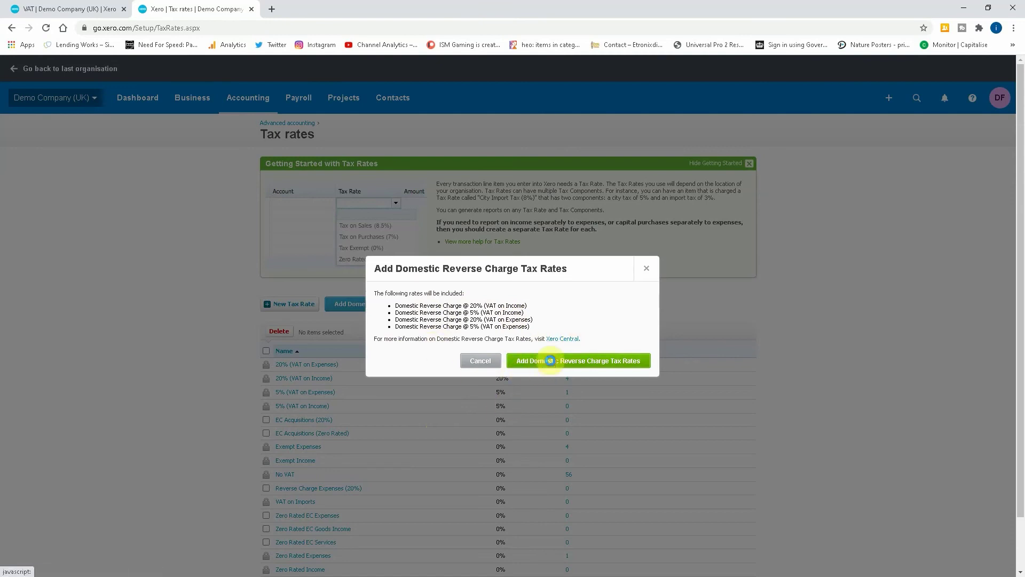
pyautogui.click(531, 360)
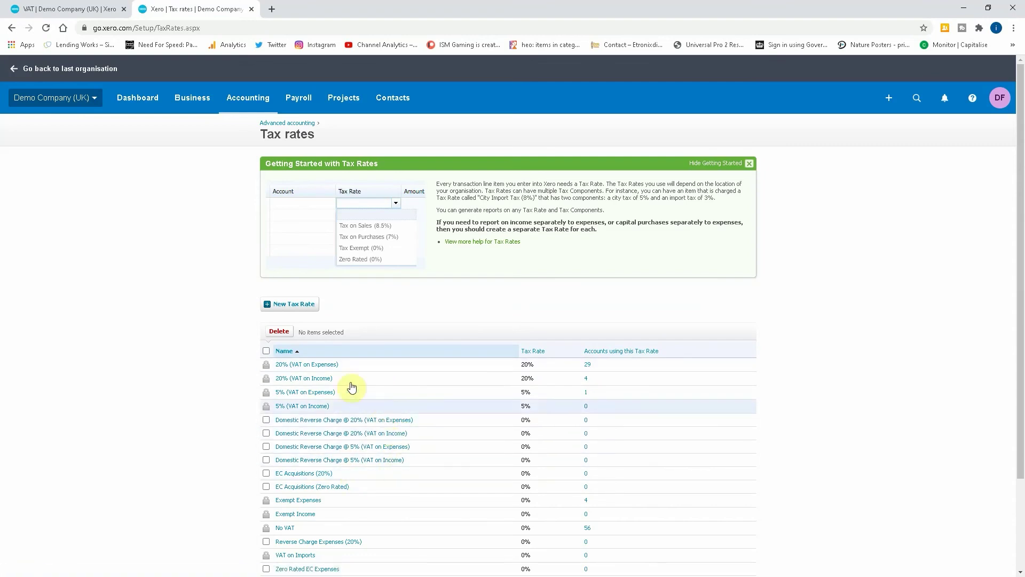
# Step: Start a new supplier contact named 'def construction' with the contact person's name and e-mail
pyautogui.click(393, 99)
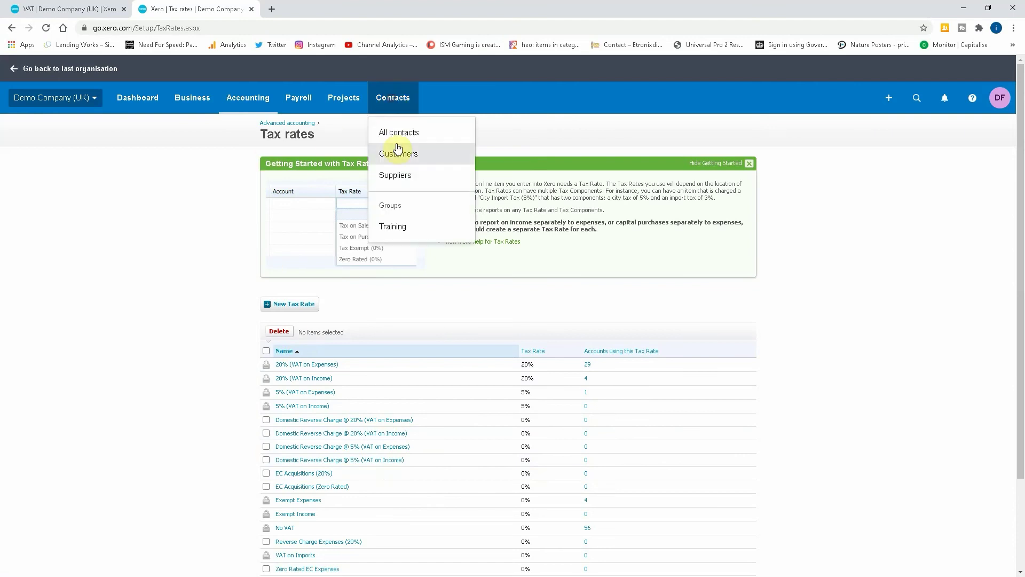
pyautogui.click(381, 174)
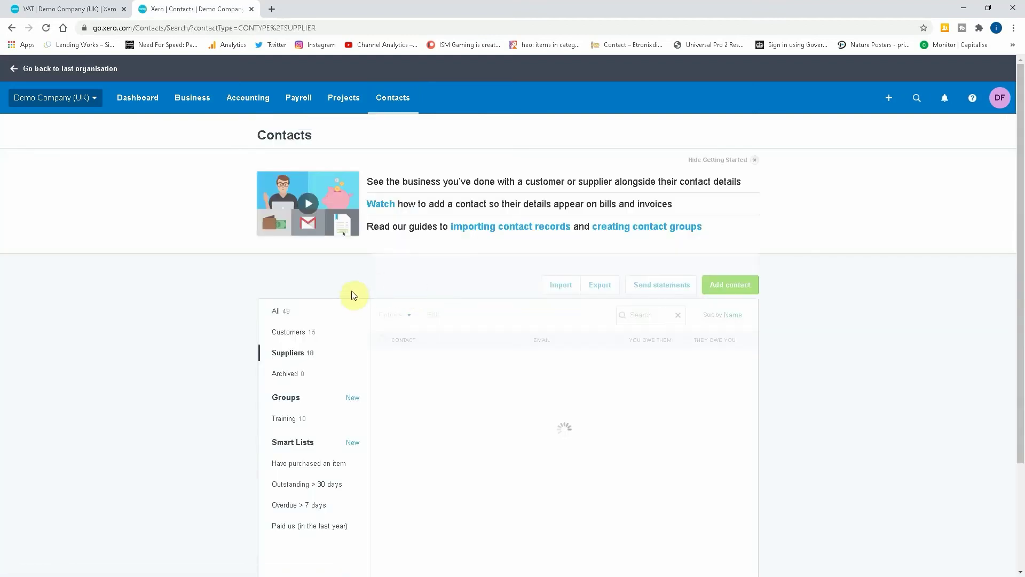
pyautogui.click(731, 284)
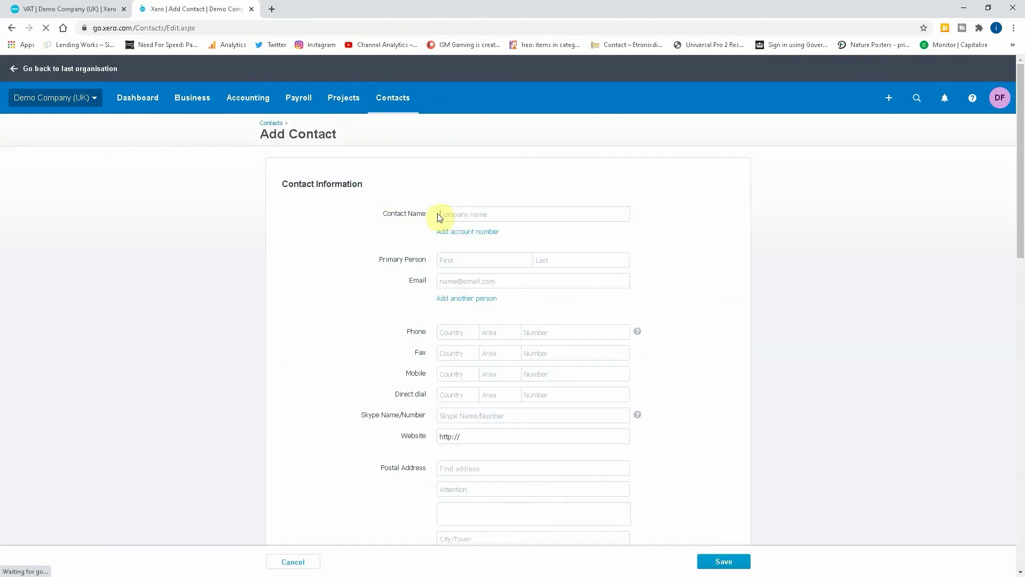
pyautogui.write('def')
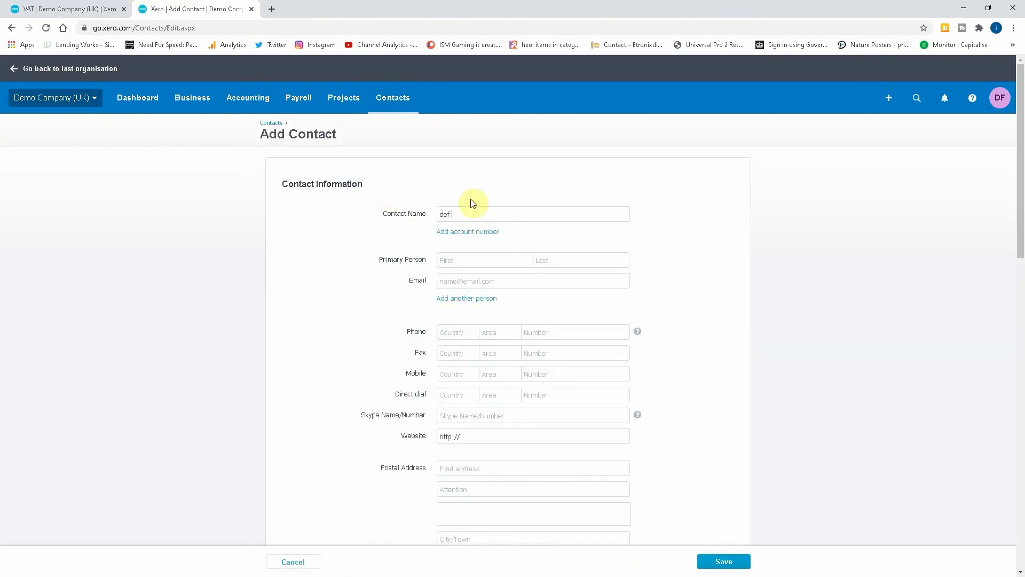
pyautogui.write(' construction')
pyautogui.press('Tab')
pyautogui.press('Tab')
pyautogui.write('JohnSmoth')
pyautogui.press('BackSpace')
# Step: Enable CIS deductions at Standard (20%) rate, set organisation type Limited Company, and save
pyautogui.scroll(-7, 472, 203)
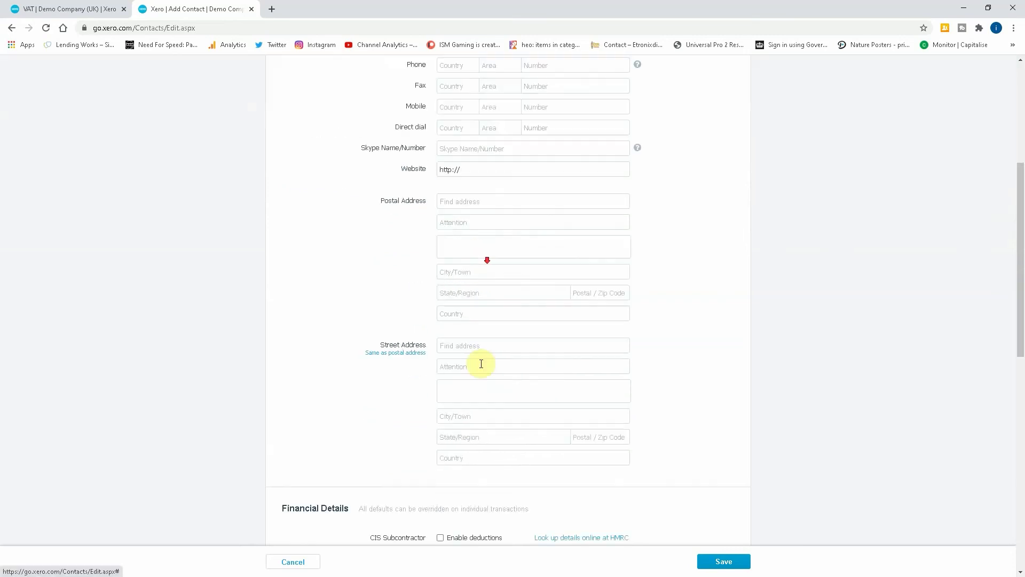
pyautogui.click(442, 431)
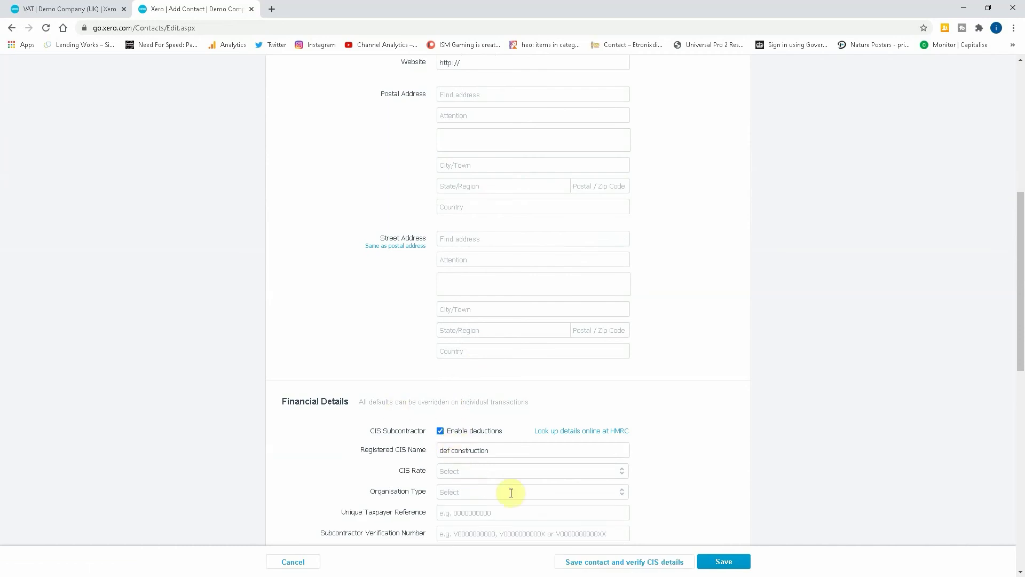
pyautogui.click(618, 475)
pyautogui.click(470, 516)
pyautogui.scroll(-3, 702, 464)
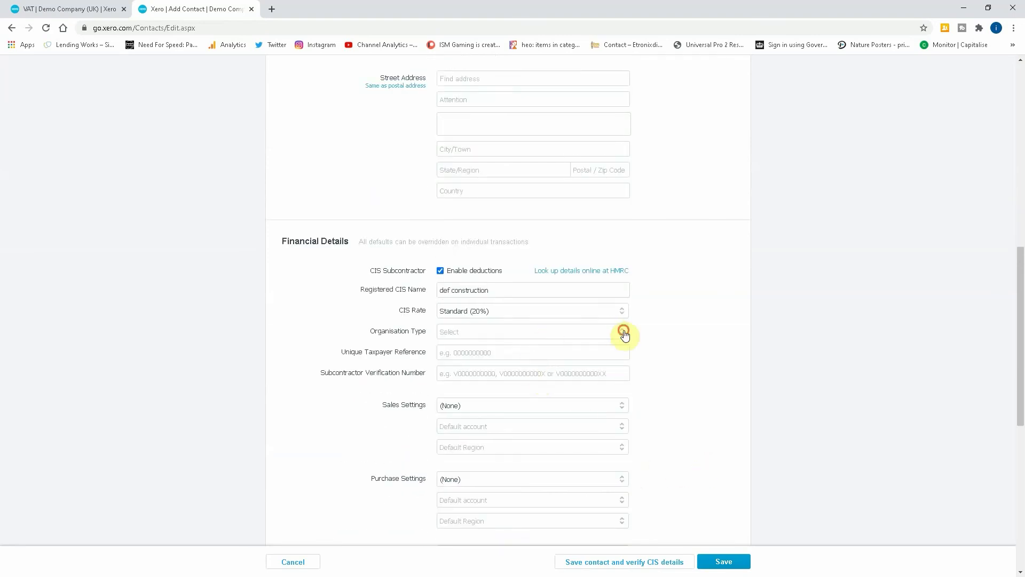
pyautogui.click(621, 332)
pyautogui.click(475, 372)
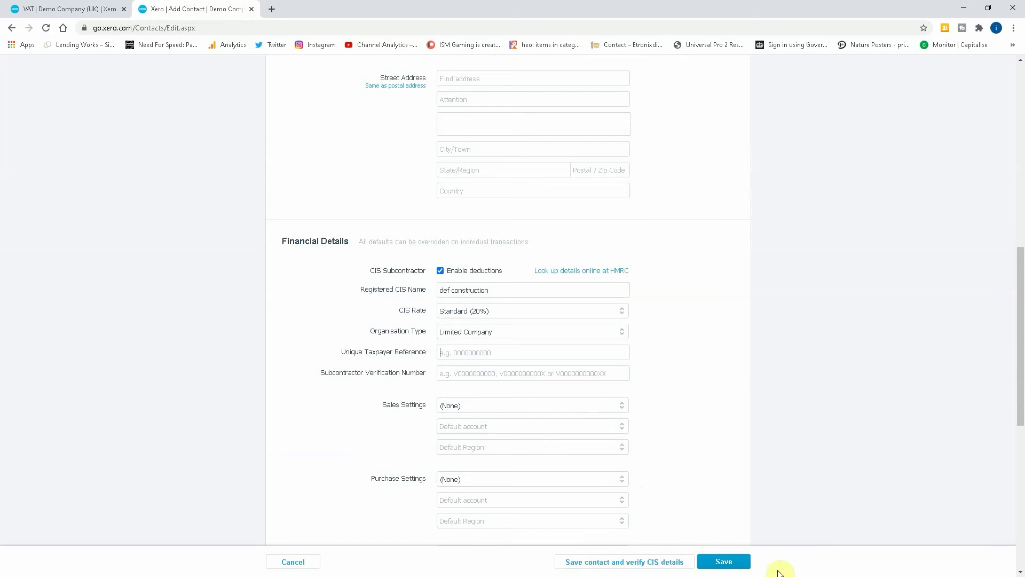
pyautogui.click(724, 560)
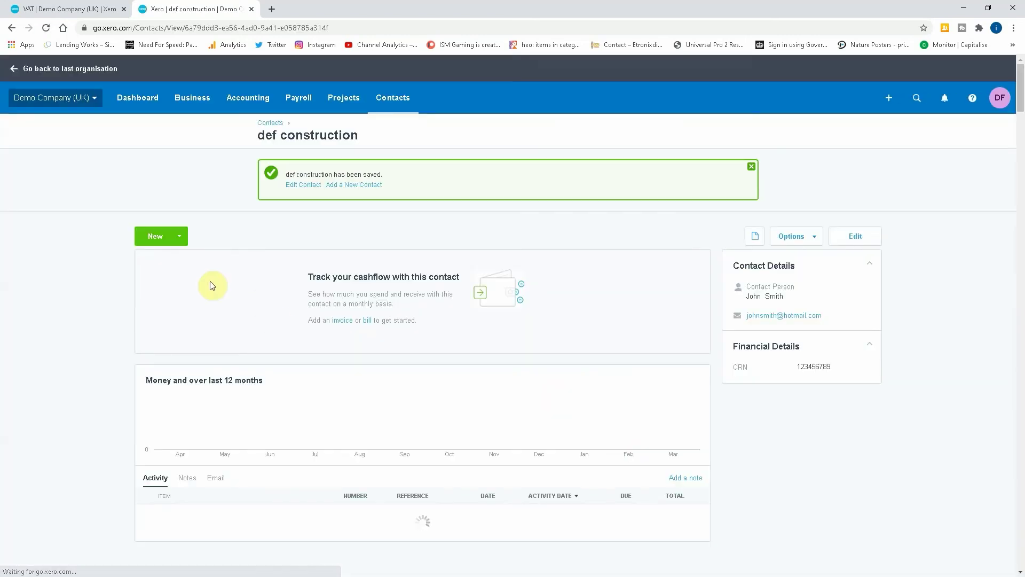
# Step: Create a new bill for def construction with a due date of 8 Mar 2021
pyautogui.click(179, 235)
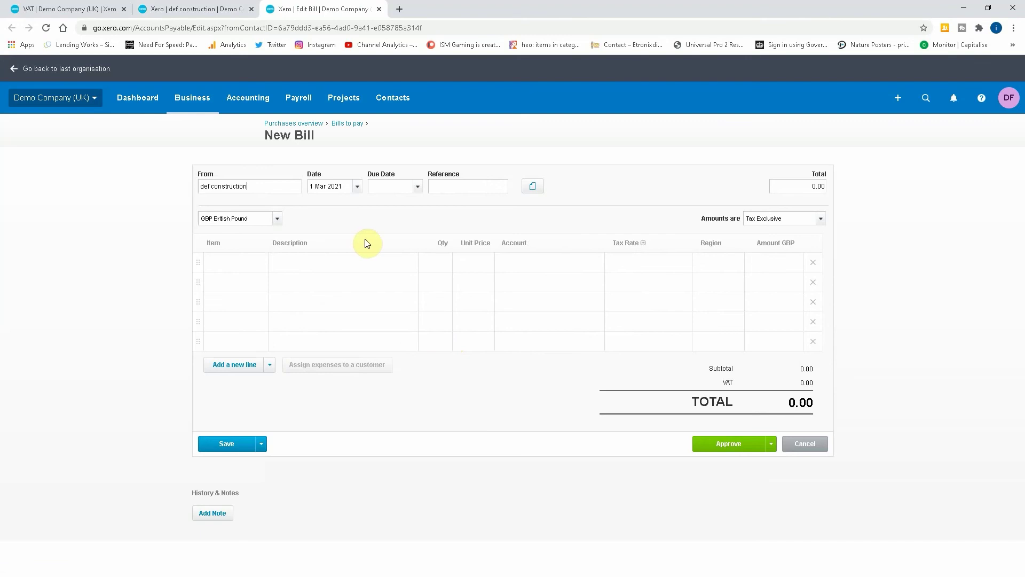
pyautogui.press('Tab')
pyautogui.click(417, 187)
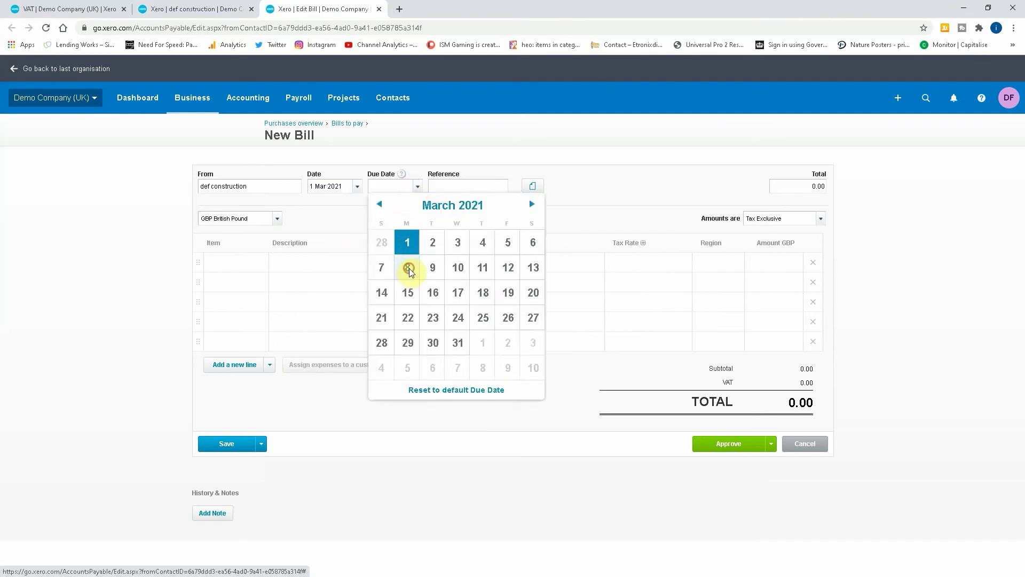
pyautogui.click(407, 267)
pyautogui.press('Tab')
# Step: Add a '5 Days Labour' line, quantity 1, unit price 1,000, coded to 321 - CIS Labour Expense
pyautogui.press('Tab')
pyautogui.press('Tab')
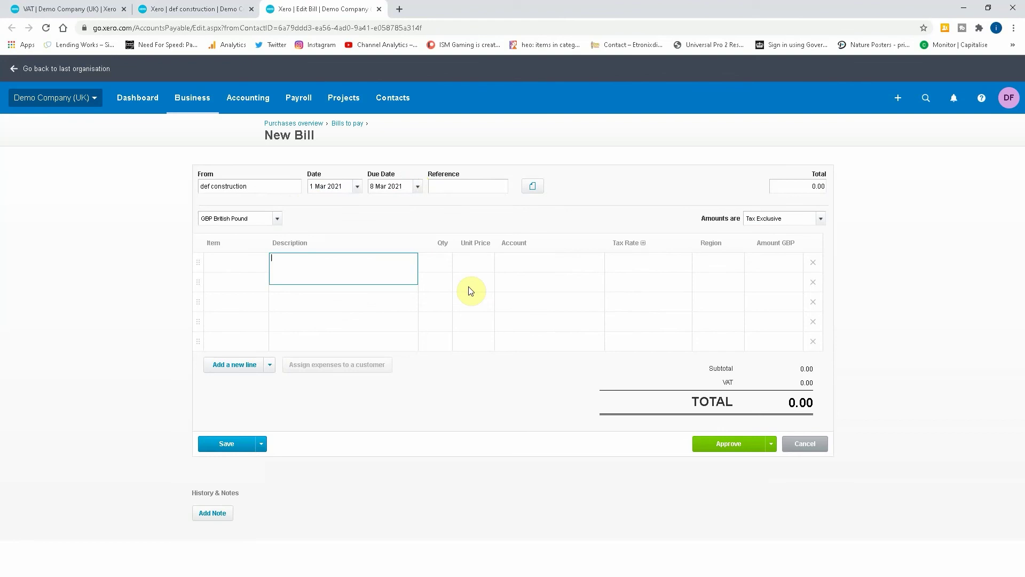
pyautogui.write('%')
pyautogui.write(' Days Labour')
pyautogui.press('Tab')
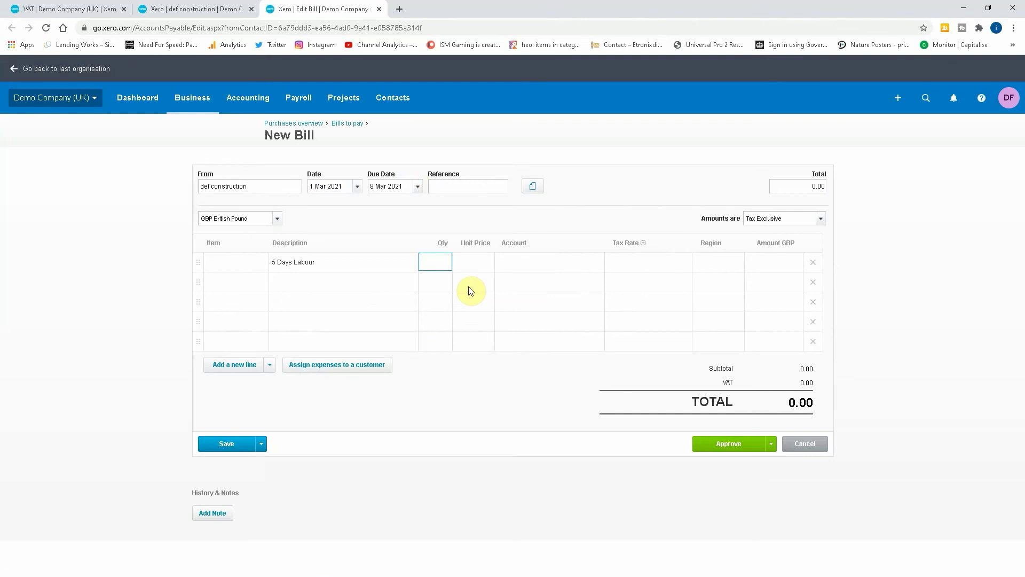
pyautogui.press('Tab')
pyautogui.write('1,000')
pyautogui.press('Tab')
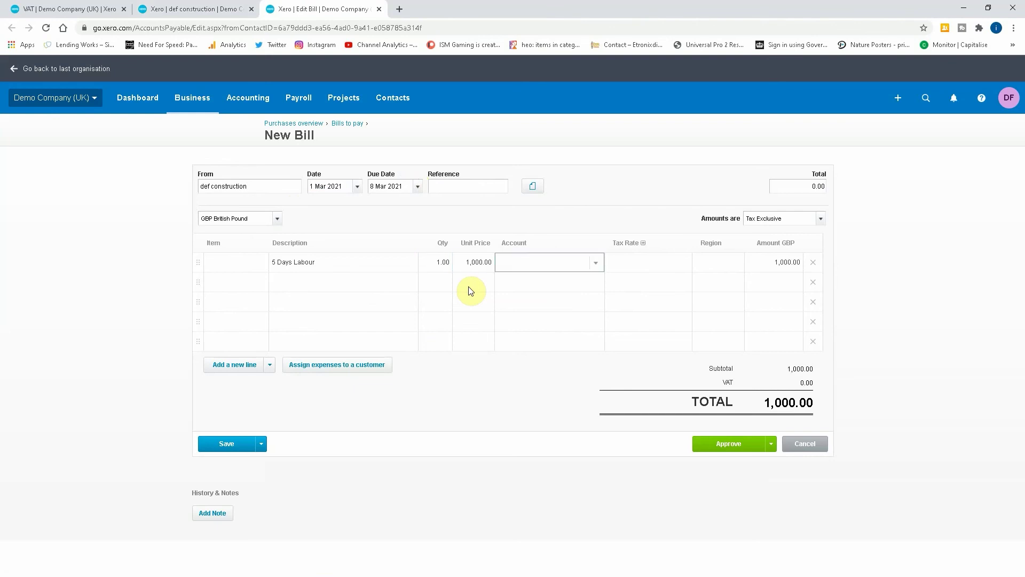
pyautogui.write('cis')
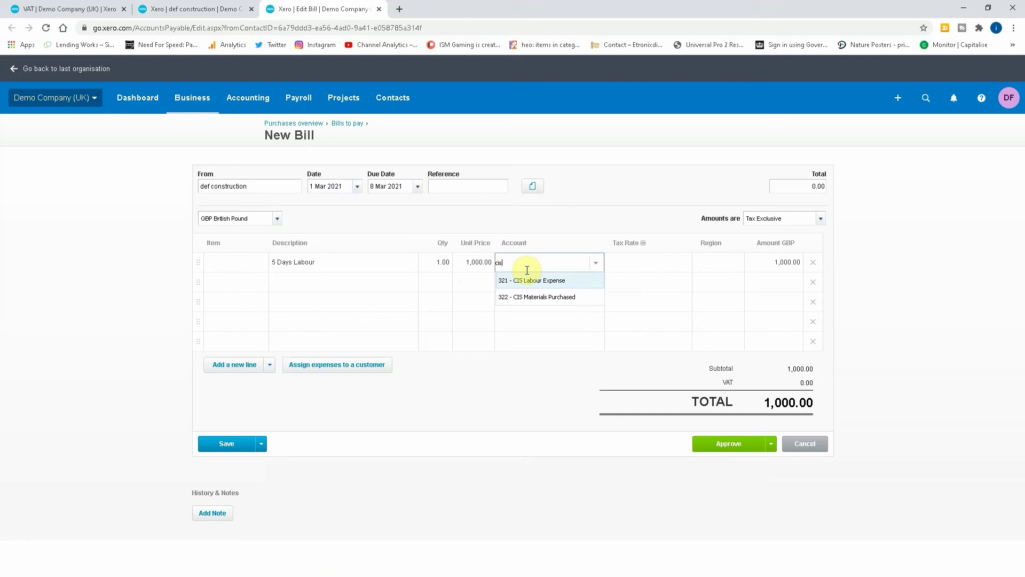
pyautogui.click(528, 281)
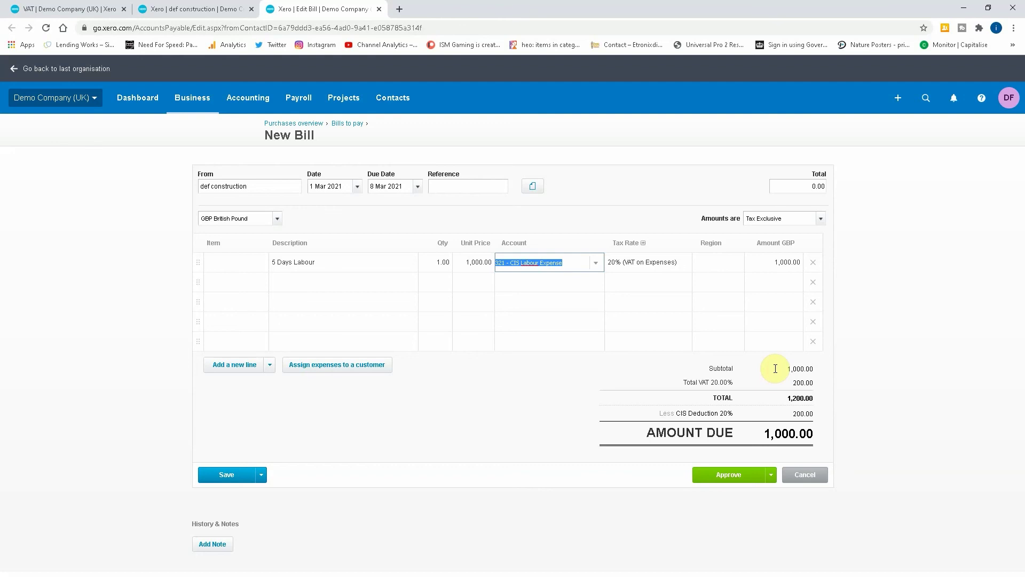
# Step: Set the line's tax rate to Domestic Reverse Charge @ 20% (VAT on Expenses) and approve the bill
pyautogui.click(677, 270)
pyautogui.click(683, 271)
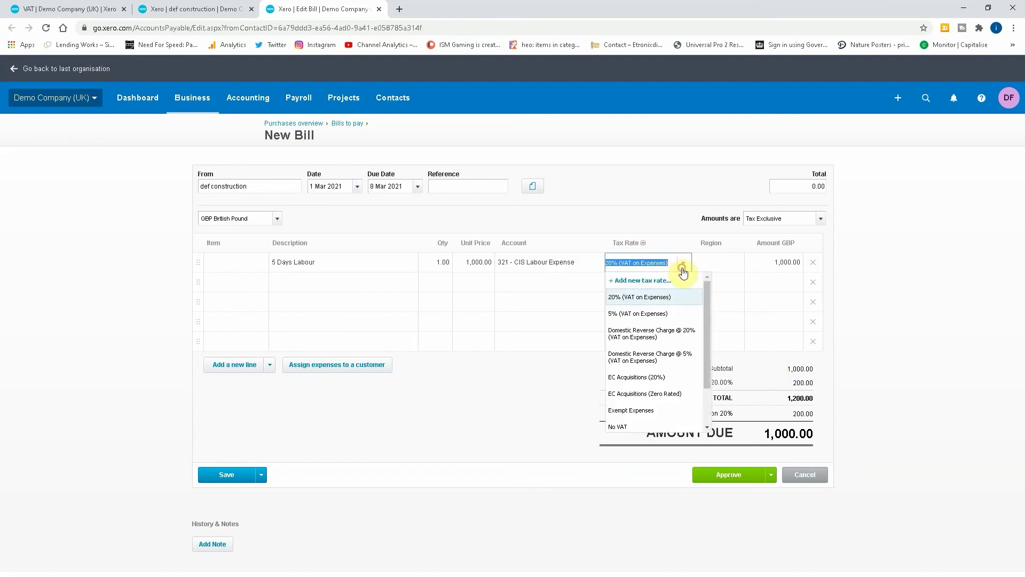
pyautogui.click(660, 333)
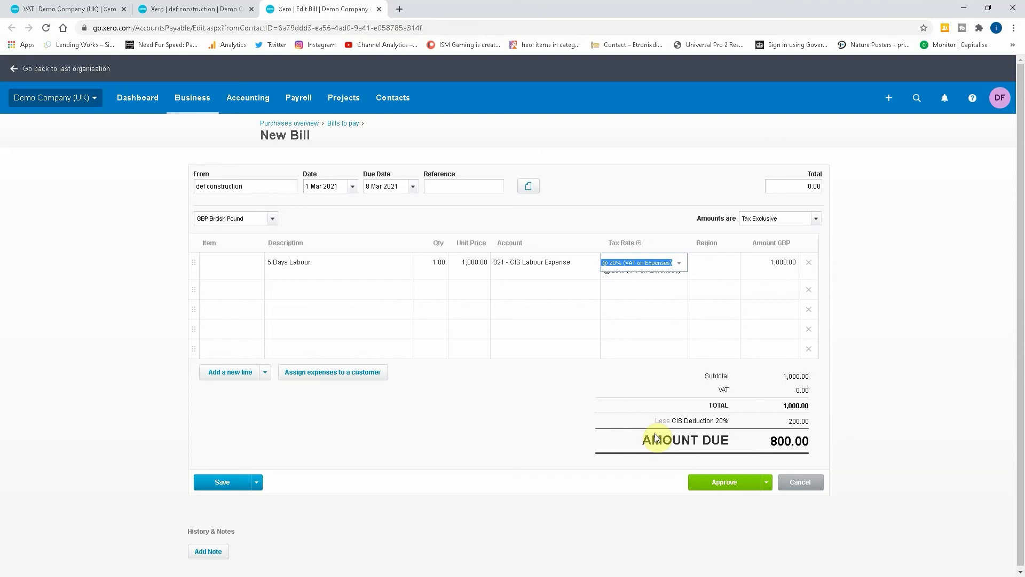
pyautogui.click(734, 483)
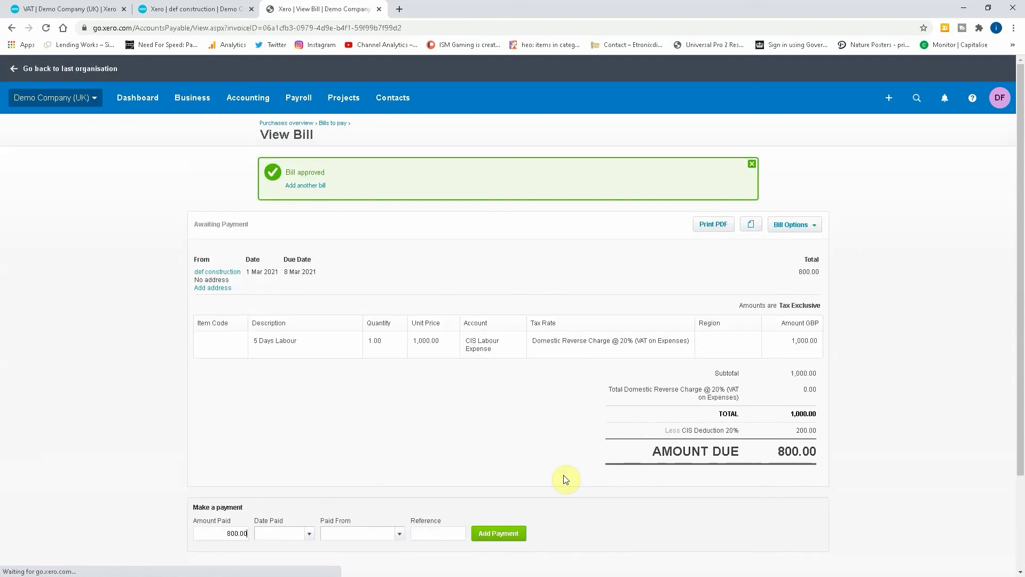
# Step: Create a VAT return from Accounting > VAT Return for 1 March to 31 March 2021
pyautogui.click(259, 103)
pyautogui.click(252, 340)
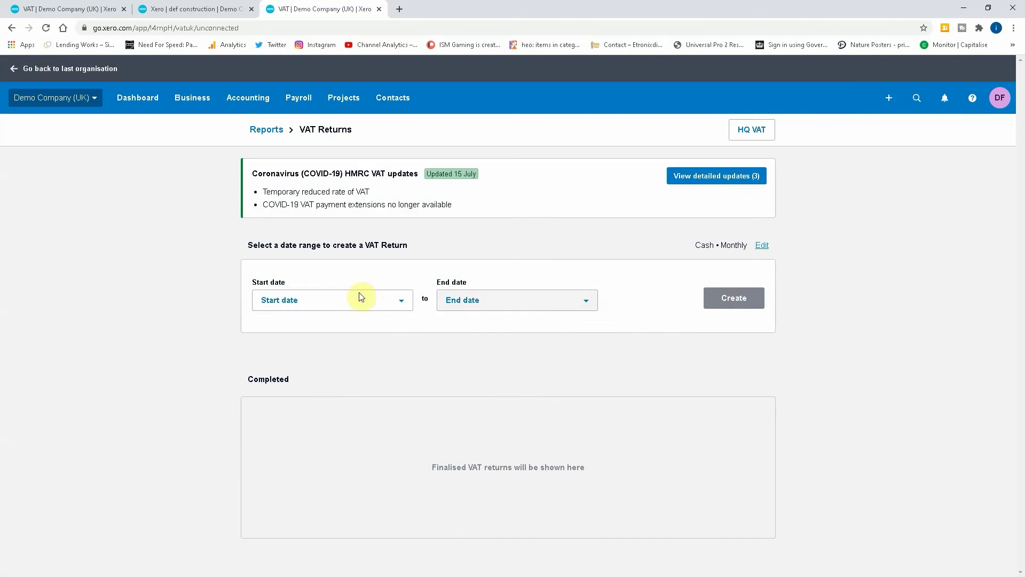
pyautogui.click(358, 297)
pyautogui.click(287, 379)
pyautogui.click(534, 313)
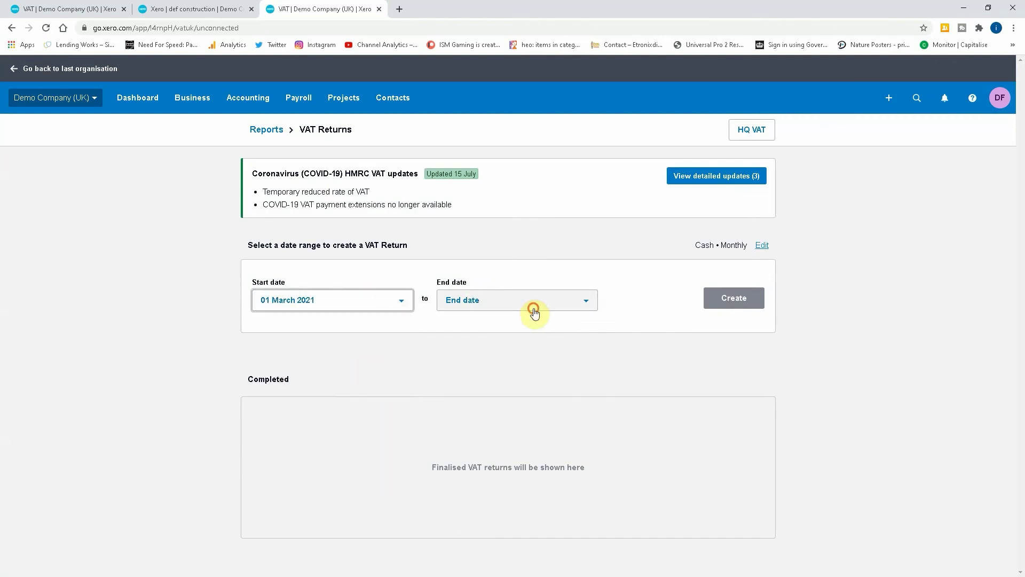
pyautogui.click(513, 470)
pyautogui.click(721, 306)
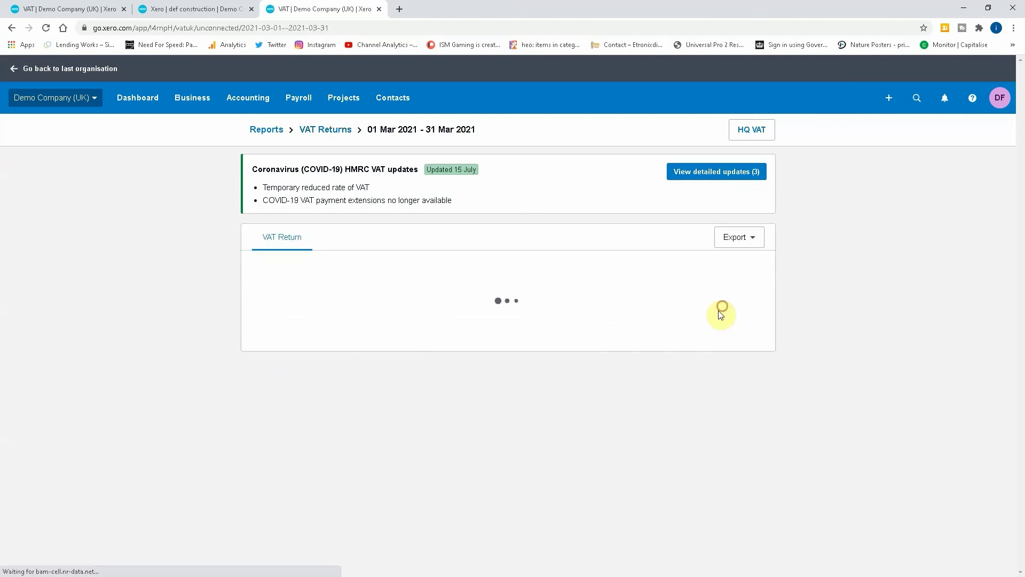
pyautogui.scroll(-2, 483, 368)
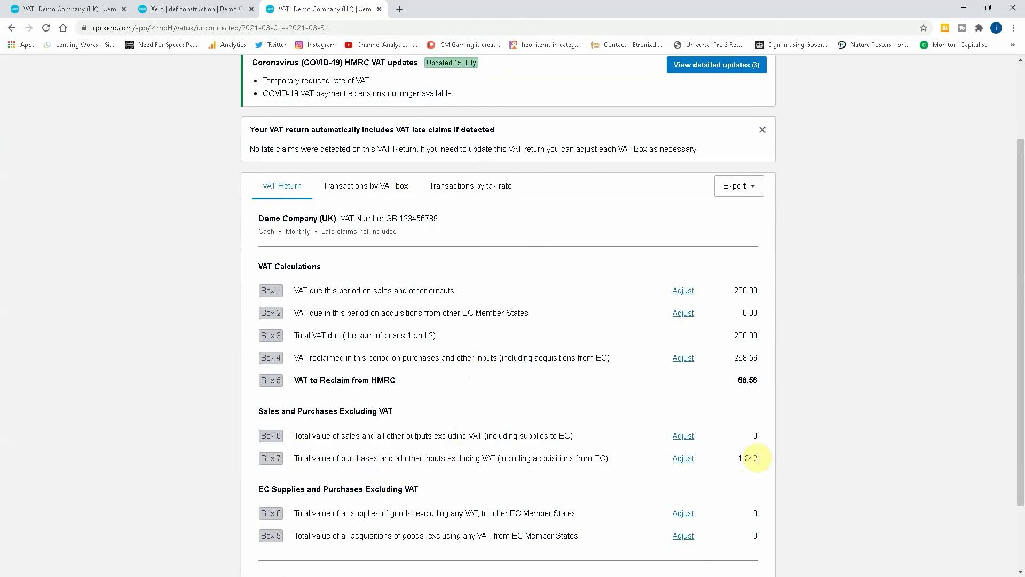
# Step: Review the Transactions by VAT box view for the def construction reverse-charge entries
pyautogui.click(341, 185)
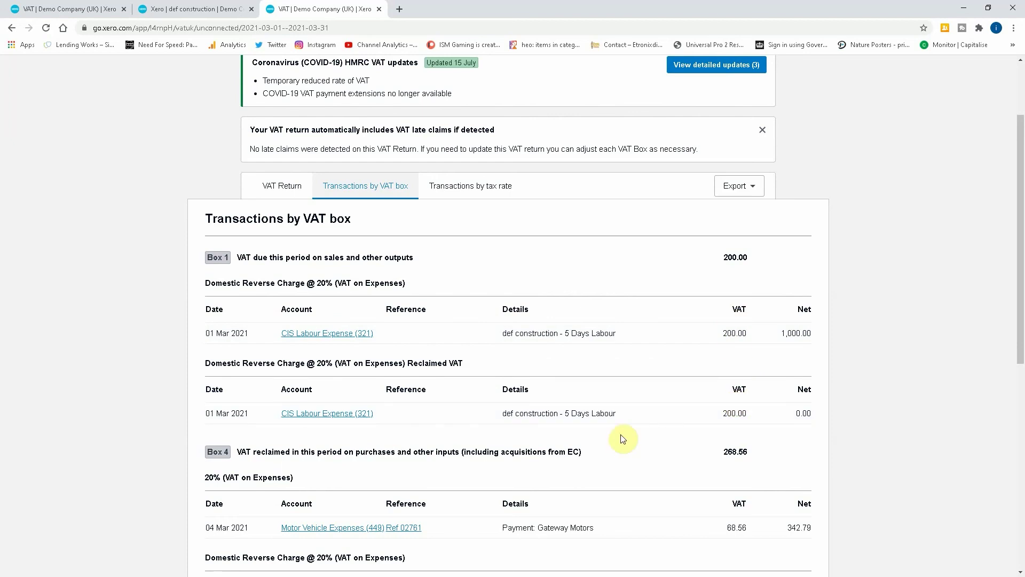
pyautogui.scroll(-2, 614, 427)
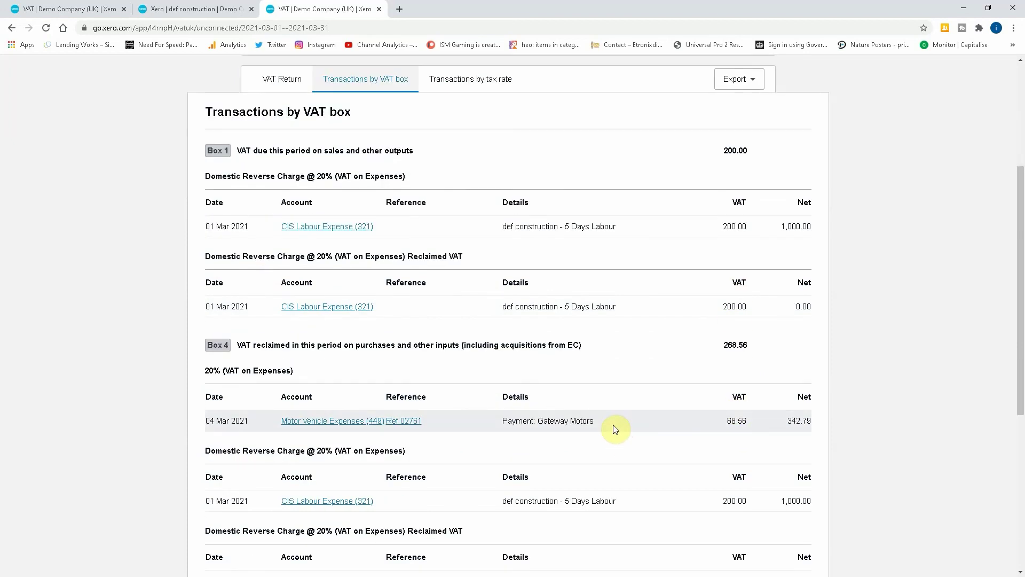
pyautogui.scroll(2, 635, 417)
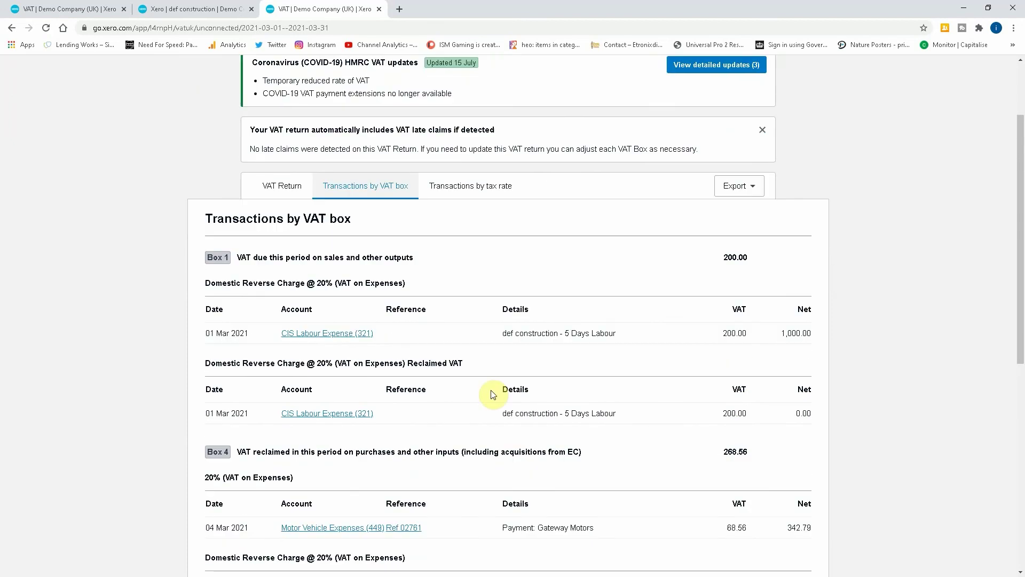
pyautogui.scroll(2, 493, 394)
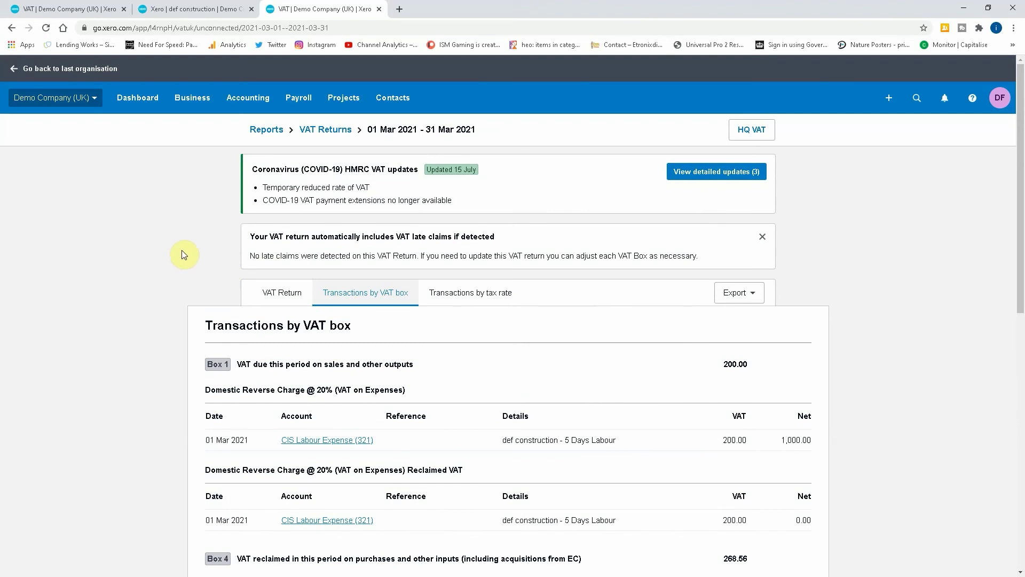